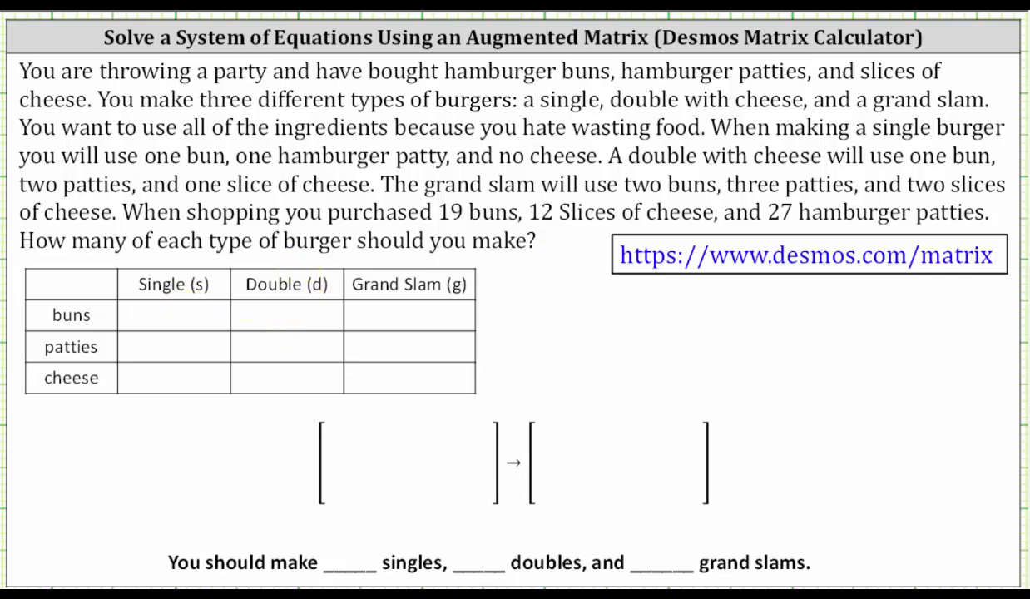
- Underline the single's ingredients and write its counts 1, 1, 0 in the Single column
drag(865, 142, 922, 142)
drag(145, 167, 367, 167)
drag(499, 168, 594, 169)
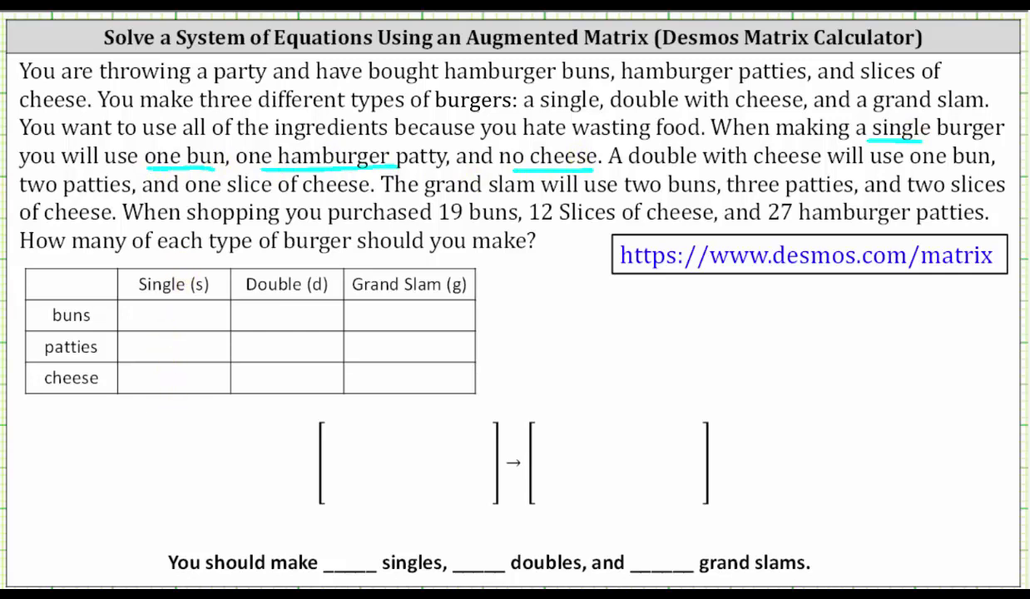
drag(170, 309, 173, 372)
- Underline the double's ingredients and write its counts 1, 2, 1 in the Double column
drag(630, 167, 822, 166)
drag(909, 166, 990, 166)
drag(38, 192, 131, 189)
drag(214, 193, 366, 191)
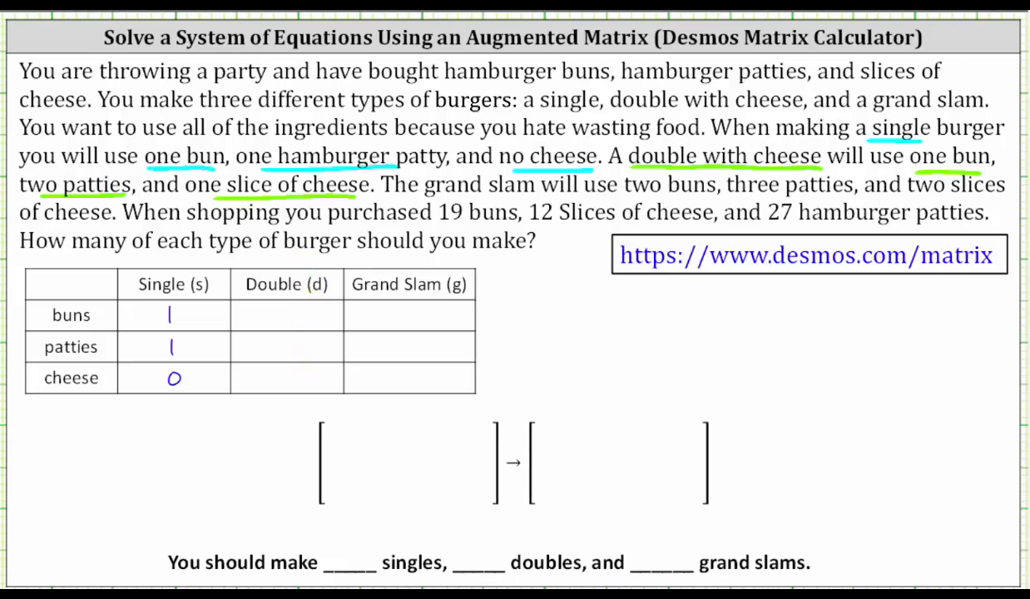
mouse_move(284, 307)
mouse_down()
mouse_move(293, 356)
mouse_move(284, 387)
mouse_up()
- Underline the grand slam's ingredients and write its counts 2, 3, 2 in the Grand Slam column
drag(425, 192, 535, 192)
drag(626, 197, 853, 193)
drag(925, 195, 988, 193)
drag(44, 221, 115, 221)
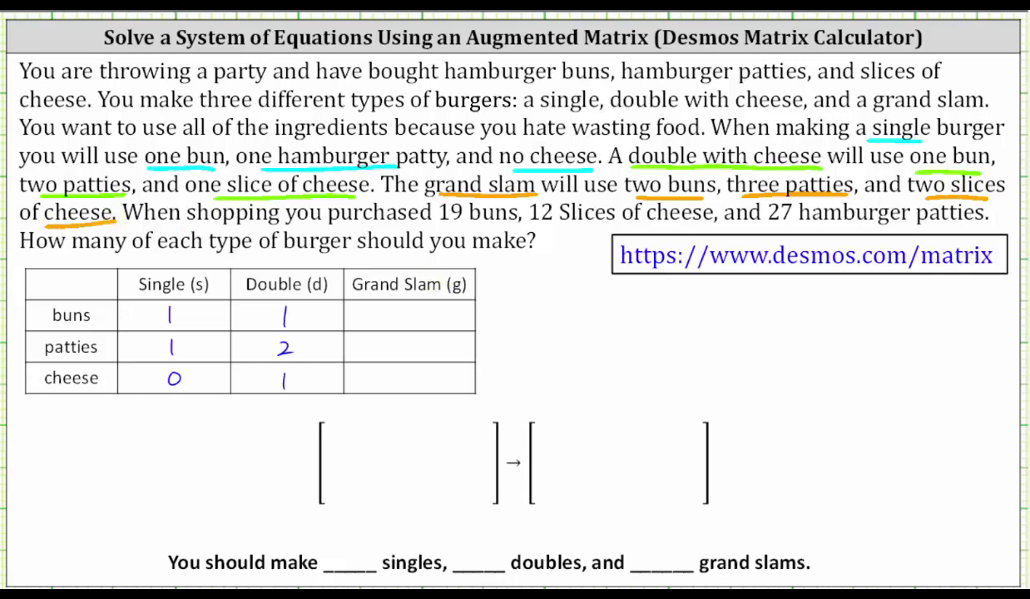
mouse_move(384, 304)
mouse_down()
mouse_move(405, 316)
mouse_move(413, 376)
mouse_up()
- Label the buns row entries 1s, 1d, 2g, highlight 19 buns, and set the row equal to 19
drag(184, 311, 178, 322)
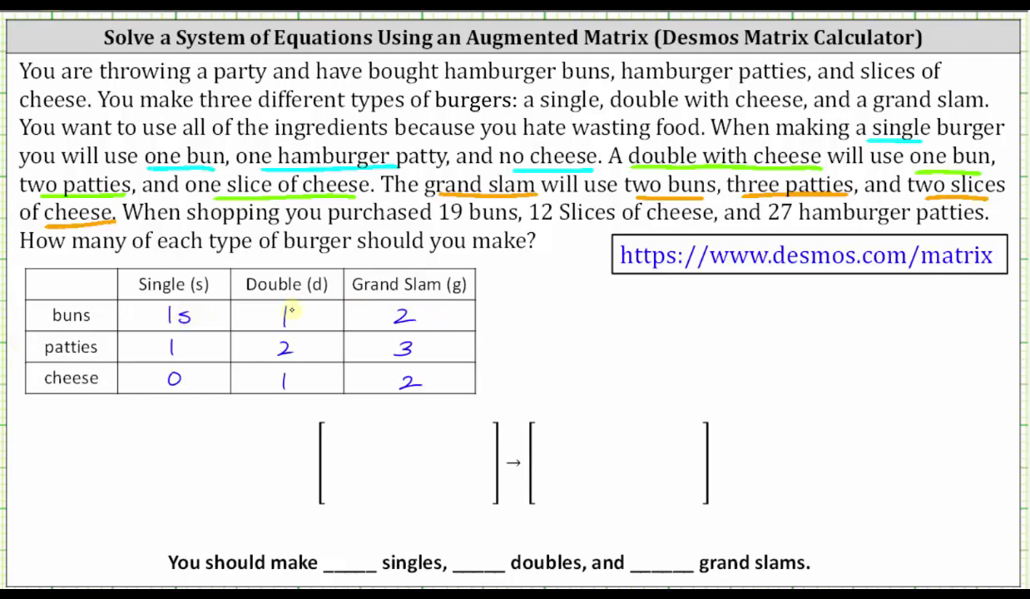
drag(300, 316, 317, 291)
drag(433, 314, 422, 334)
drag(438, 223, 516, 222)
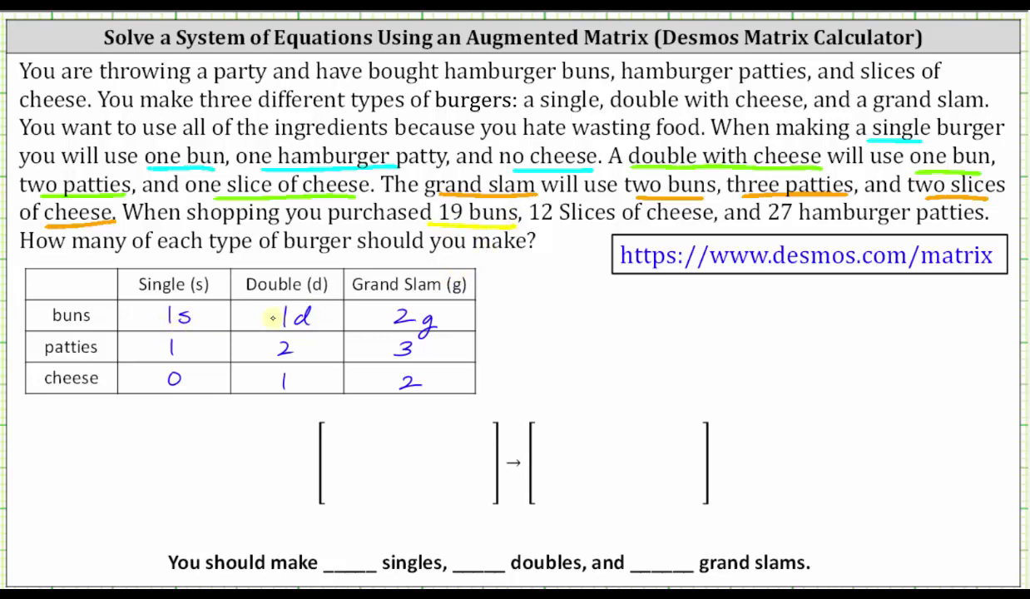
drag(485, 314, 497, 313)
drag(485, 318, 527, 325)
- Label the patties row entries s, 2d, 3g and set the row equal to 27
drag(188, 340, 179, 356)
drag(299, 343, 307, 342)
drag(428, 349, 422, 367)
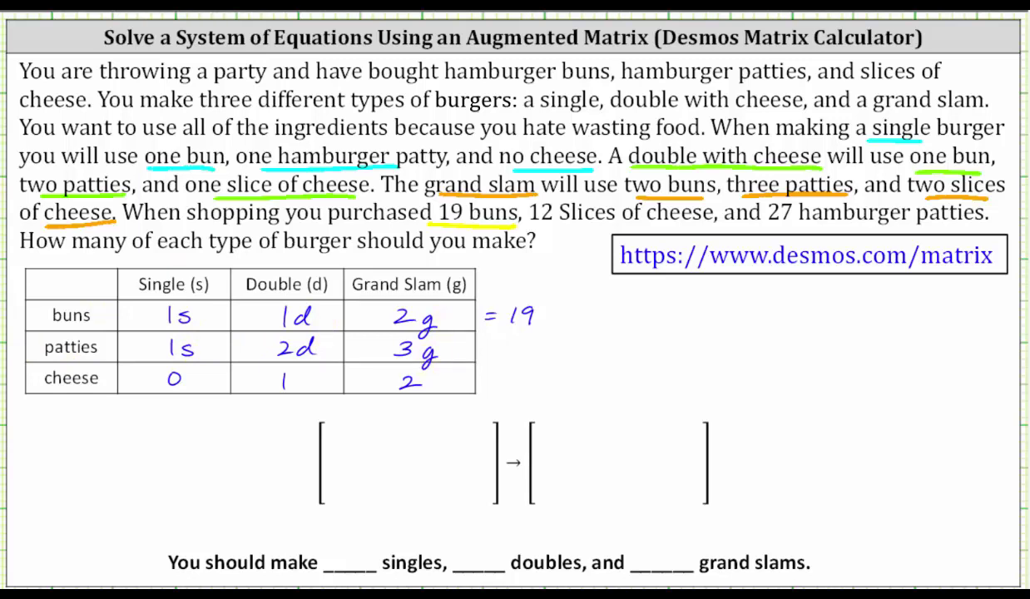
drag(766, 226, 987, 226)
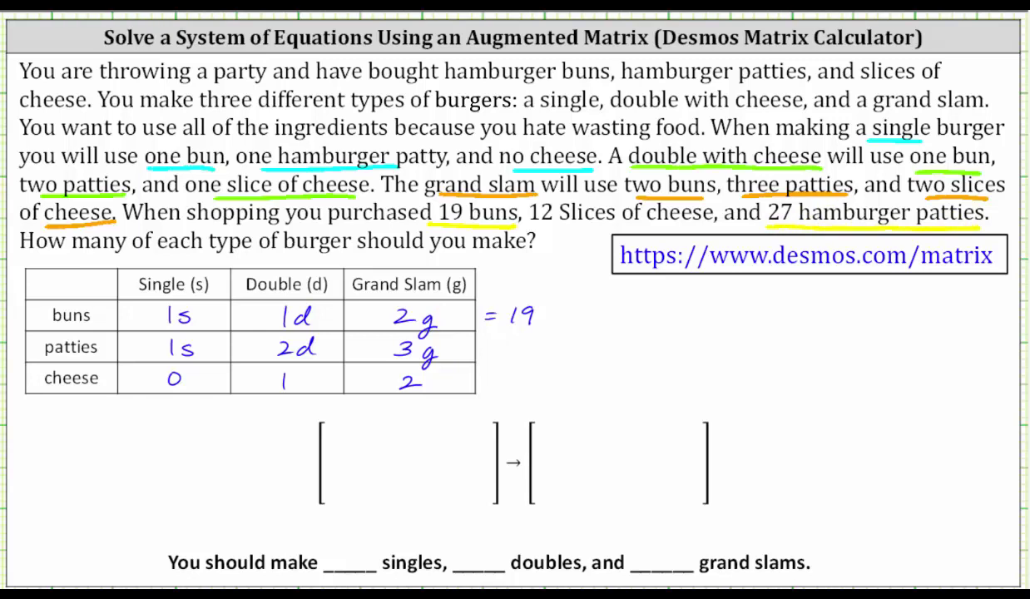
mouse_move(475, 335)
mouse_down()
mouse_move(501, 341)
mouse_move(541, 329)
mouse_up()
- Add s, d and g to the cheese row entries and set the row equal to 12
drag(200, 374, 189, 386)
drag(303, 379, 316, 358)
drag(418, 366, 429, 391)
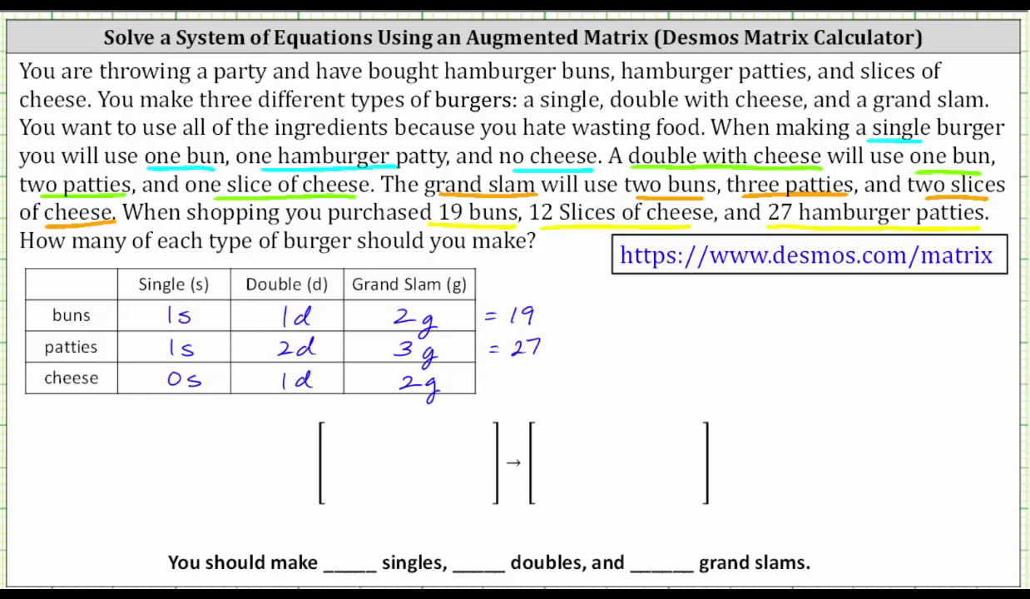
drag(491, 375, 501, 375)
drag(492, 382, 511, 384)
drag(519, 375, 536, 384)
- Draw an arrow from the buns row and write the equation s + d + 2g = 19
drag(590, 315, 610, 314)
drag(601, 309, 600, 320)
mouse_move(663, 306)
mouse_down()
mouse_move(650, 320)
mouse_move(751, 298)
mouse_move(784, 317)
mouse_up()
drag(775, 313, 819, 319)
mouse_move(837, 306)
mouse_down()
mouse_move(826, 329)
mouse_move(862, 305)
mouse_up()
drag(846, 314, 863, 314)
mouse_move(880, 303)
mouse_down()
mouse_move(876, 322)
mouse_move(900, 327)
mouse_up()
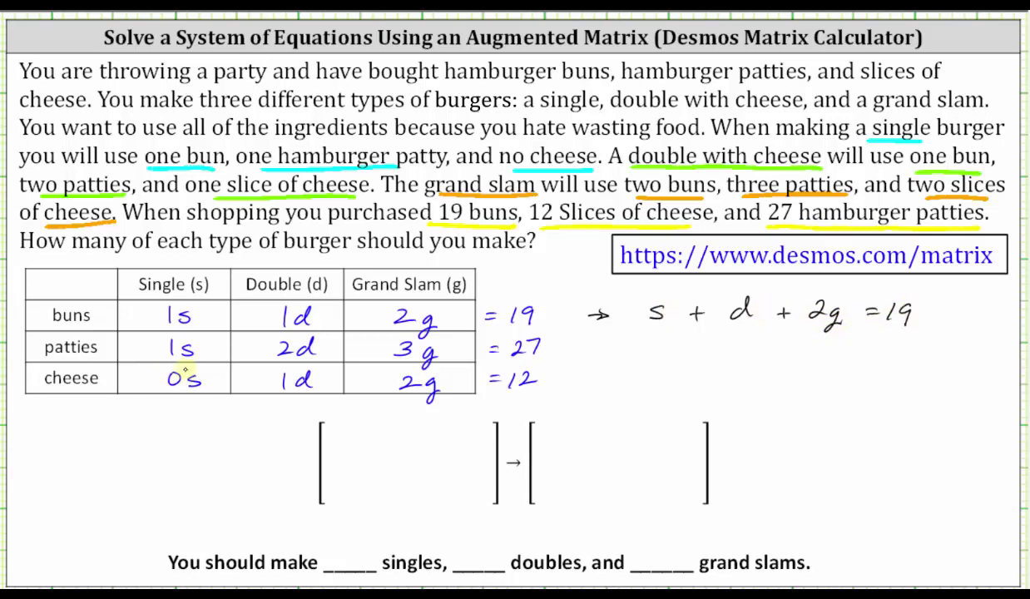
drag(586, 350, 608, 350)
- Write the patties equation s + 2d + 3g = 27
mouse_move(663, 344)
mouse_down()
mouse_move(652, 356)
mouse_move(791, 350)
mouse_up()
mouse_move(784, 342)
mouse_down()
mouse_move(811, 340)
mouse_move(832, 355)
mouse_move(871, 348)
mouse_up()
drag(859, 354, 913, 358)
drag(587, 381, 607, 381)
- Draw an arrow from the cheese row and write the equation d + 2g = 12
drag(599, 376, 607, 386)
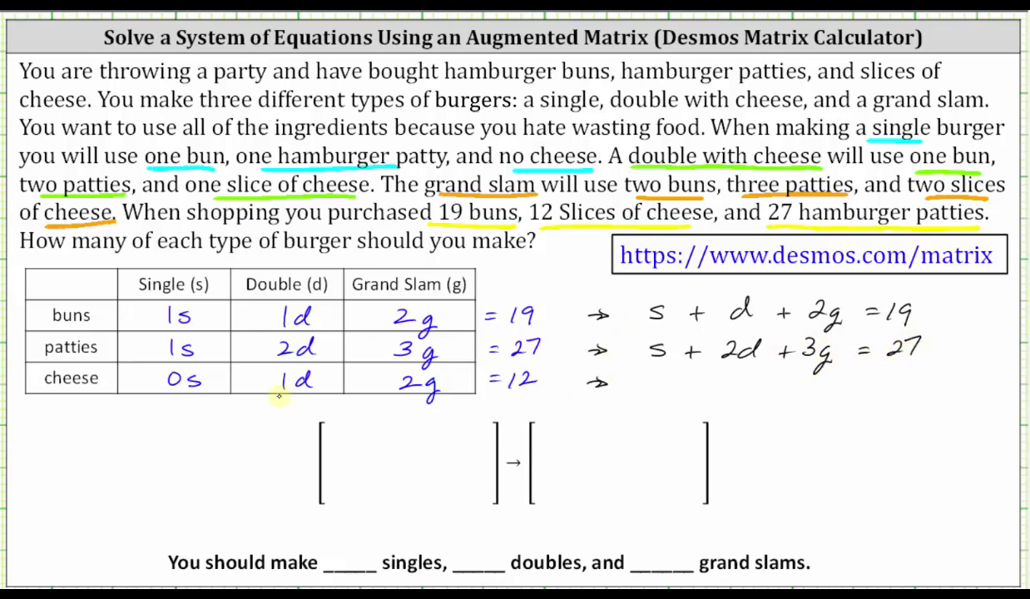
mouse_move(737, 379)
mouse_down()
mouse_move(743, 391)
mouse_move(781, 383)
mouse_up()
mouse_move(772, 376)
mouse_down()
mouse_move(772, 389)
mouse_move(820, 391)
mouse_move(819, 405)
mouse_move(861, 381)
mouse_up()
drag(848, 388, 886, 390)
drag(897, 379, 923, 386)
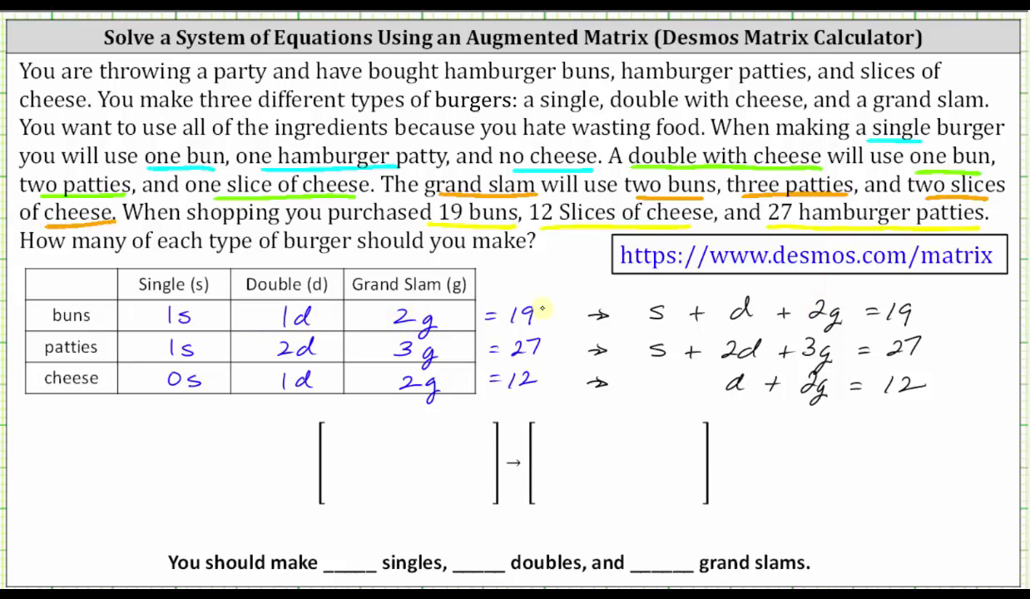
- Ink the augmented matrix rows 1 1 2 19, 1 2 3 27, and 0 1 2 12
mouse_move(337, 430)
mouse_down()
mouse_move(336, 443)
mouse_move(471, 443)
mouse_up()
drag(489, 430, 486, 443)
mouse_move(340, 455)
mouse_down()
mouse_move(338, 471)
mouse_move(478, 472)
mouse_up()
drag(480, 456, 485, 472)
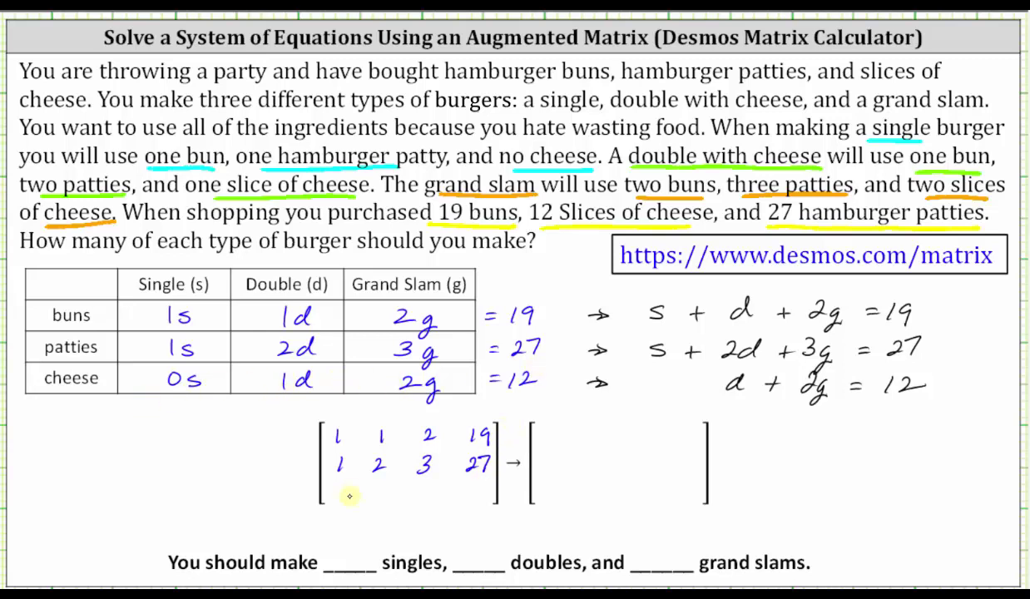
mouse_move(343, 482)
mouse_down()
mouse_move(383, 495)
mouse_move(494, 497)
mouse_up()
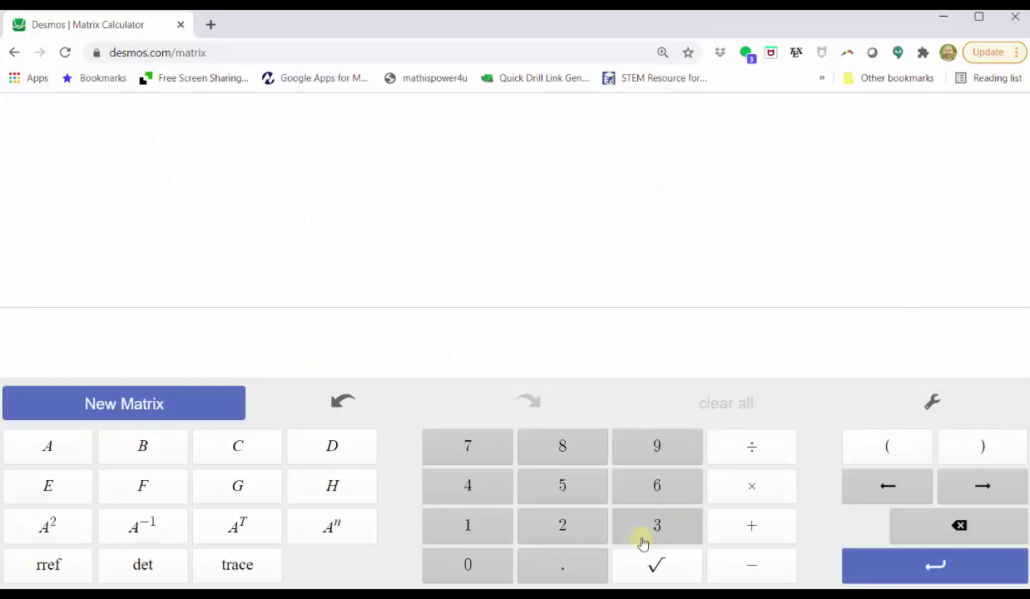
- Create matrix A and resize it to 3 rows by 4 columns
click(158, 404)
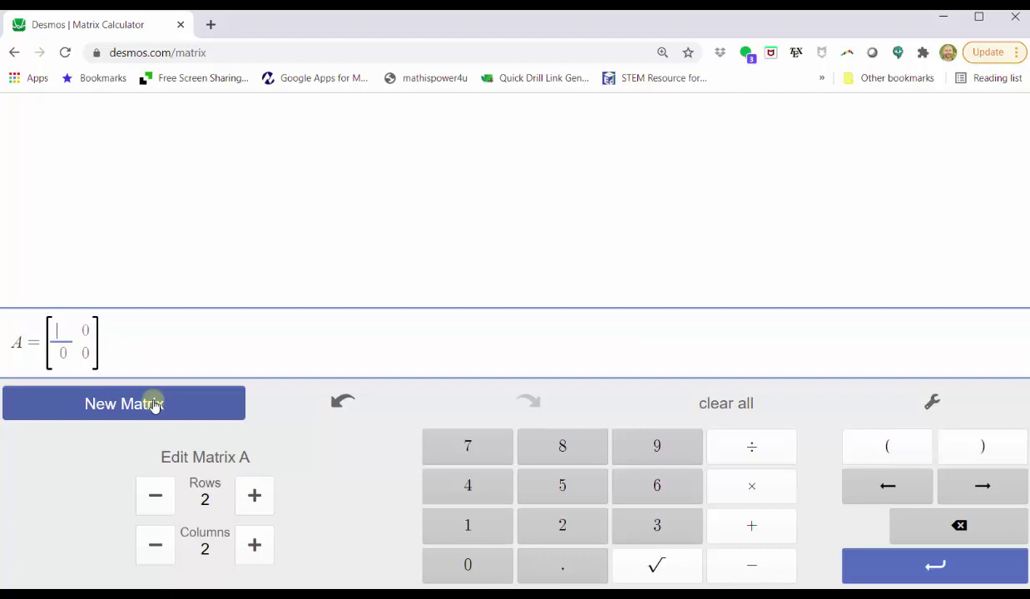
click(254, 496)
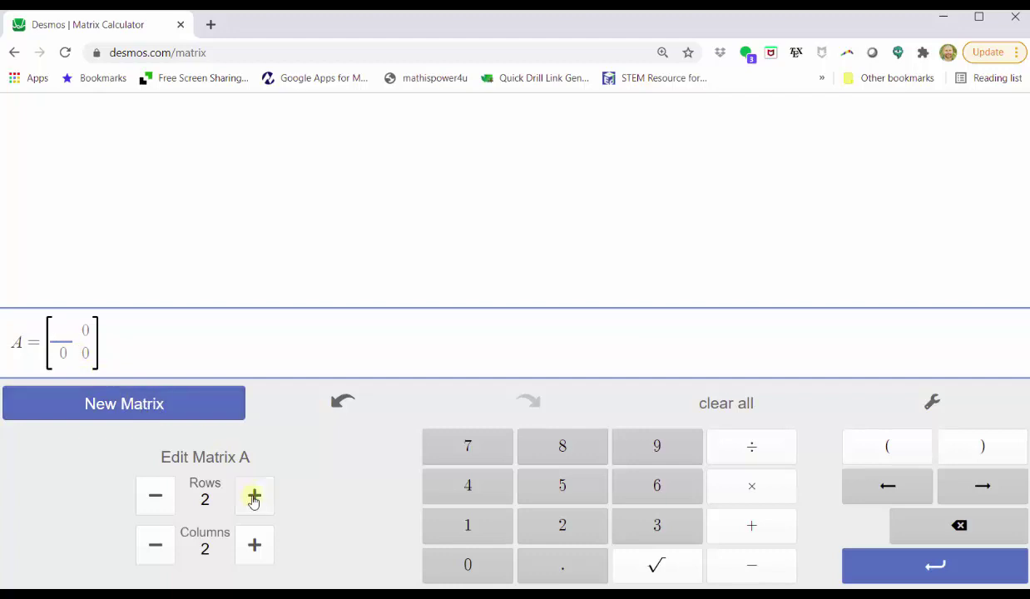
click(248, 545)
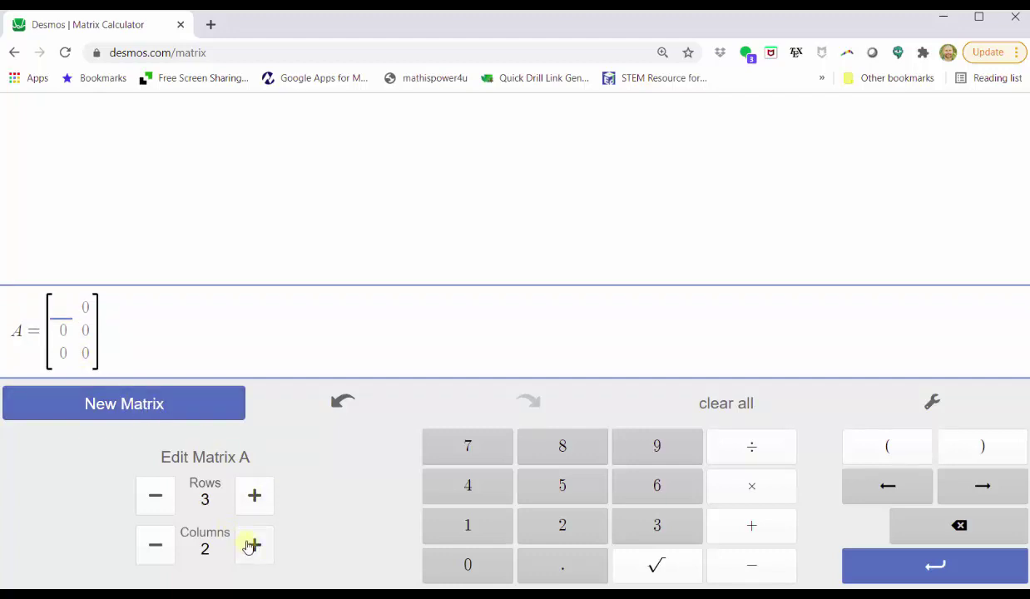
click(250, 545)
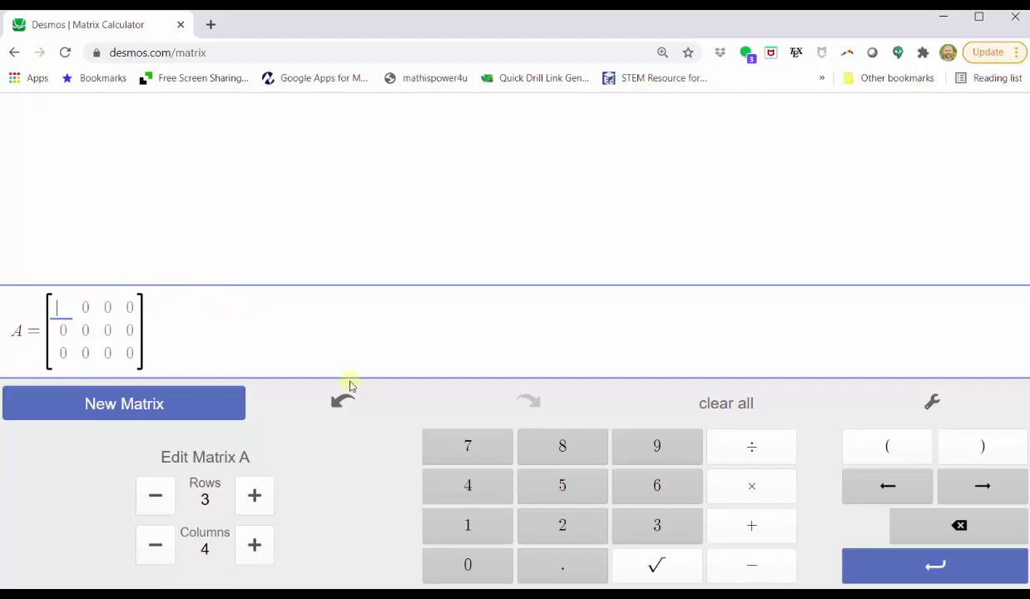
- Fill row 1 of matrix A with 1, 1, 2, 19
click(466, 514)
click(973, 501)
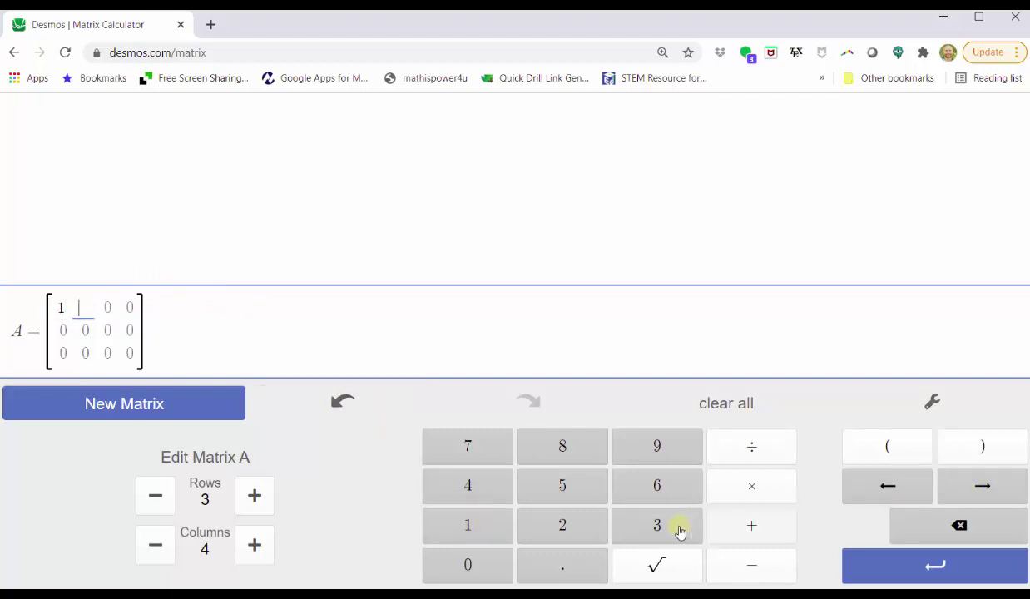
click(449, 527)
click(982, 493)
click(587, 524)
click(982, 482)
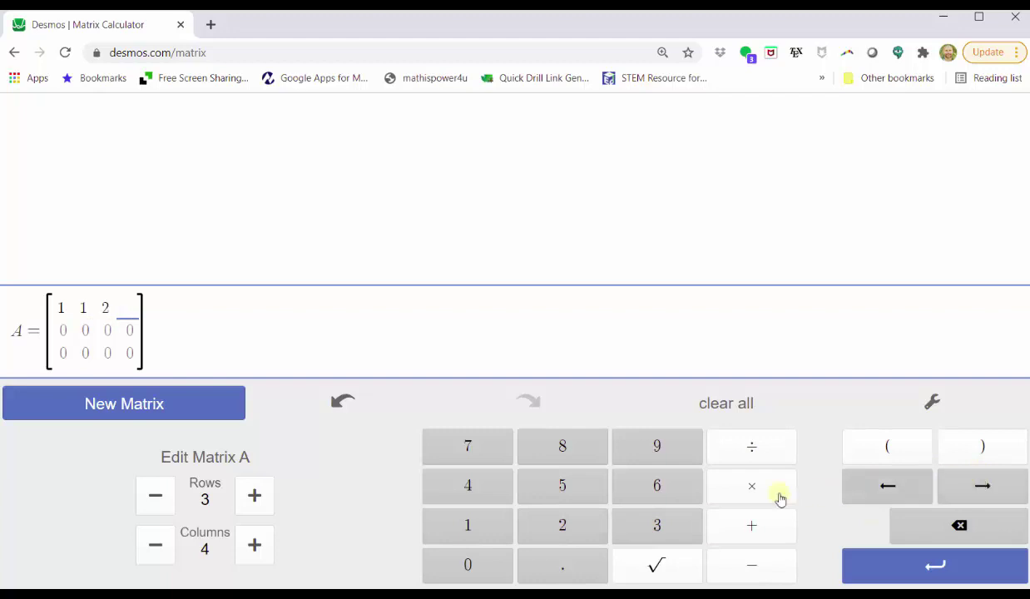
click(499, 520)
click(649, 452)
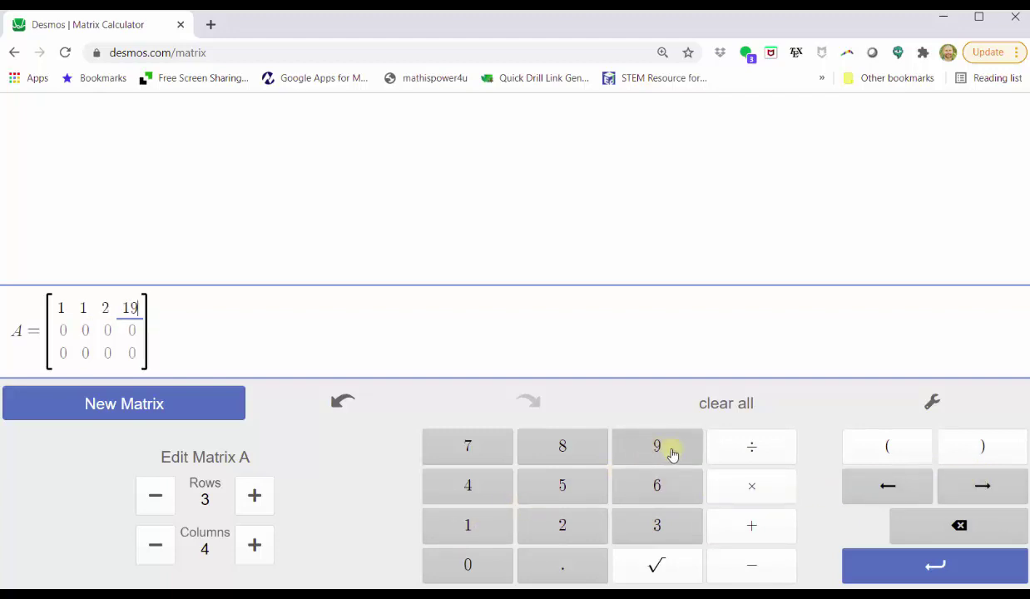
- Fill row 2 of matrix A with 1, 2, 3, 27
click(982, 490)
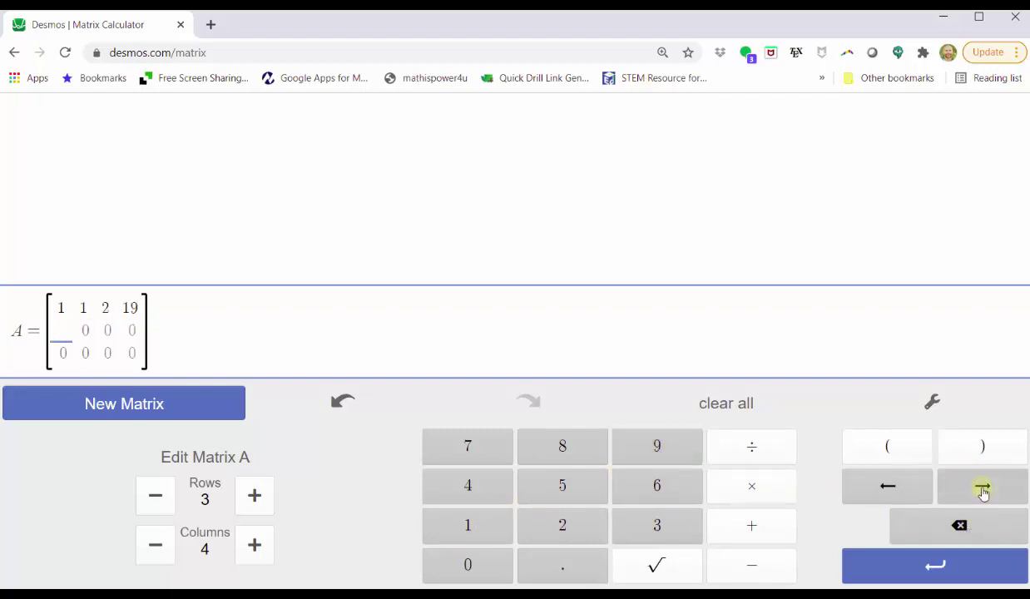
click(470, 523)
click(970, 489)
click(565, 527)
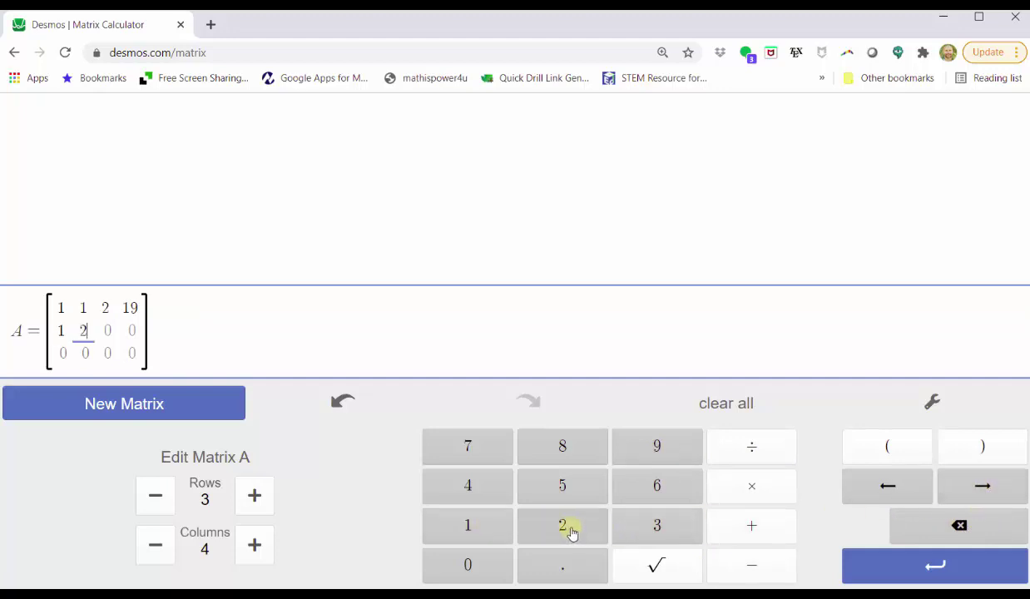
click(940, 487)
click(665, 522)
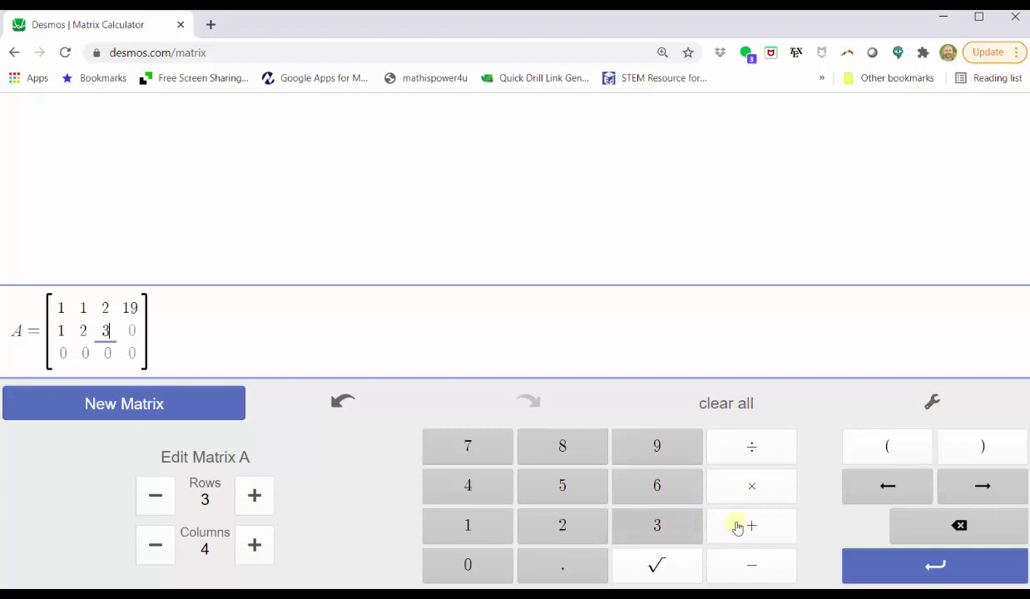
click(980, 491)
click(557, 524)
click(470, 441)
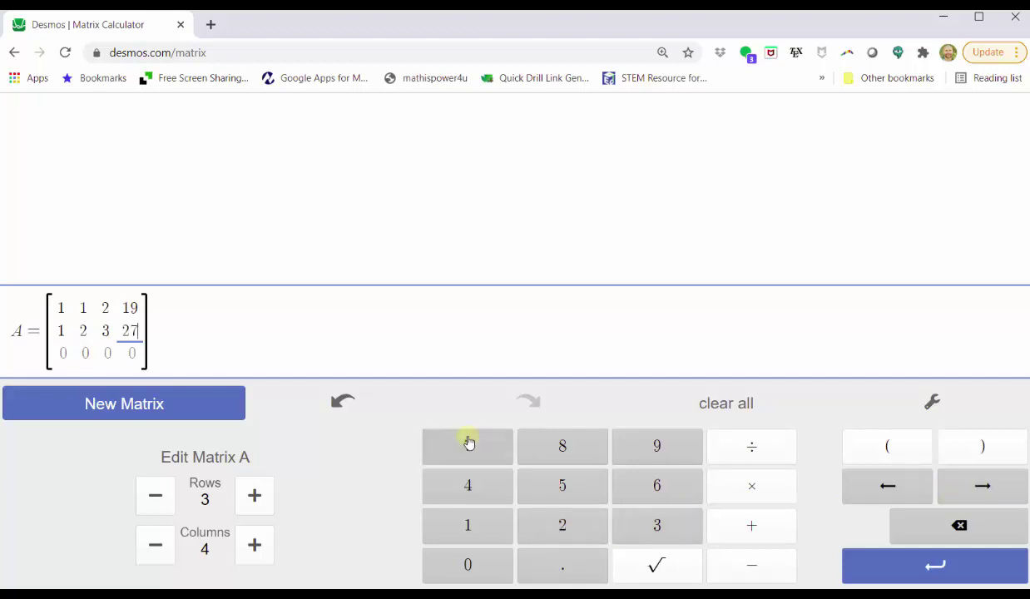
- Fill row 3 of matrix A with 0, 1, 2, 12 and save the matrix
click(963, 501)
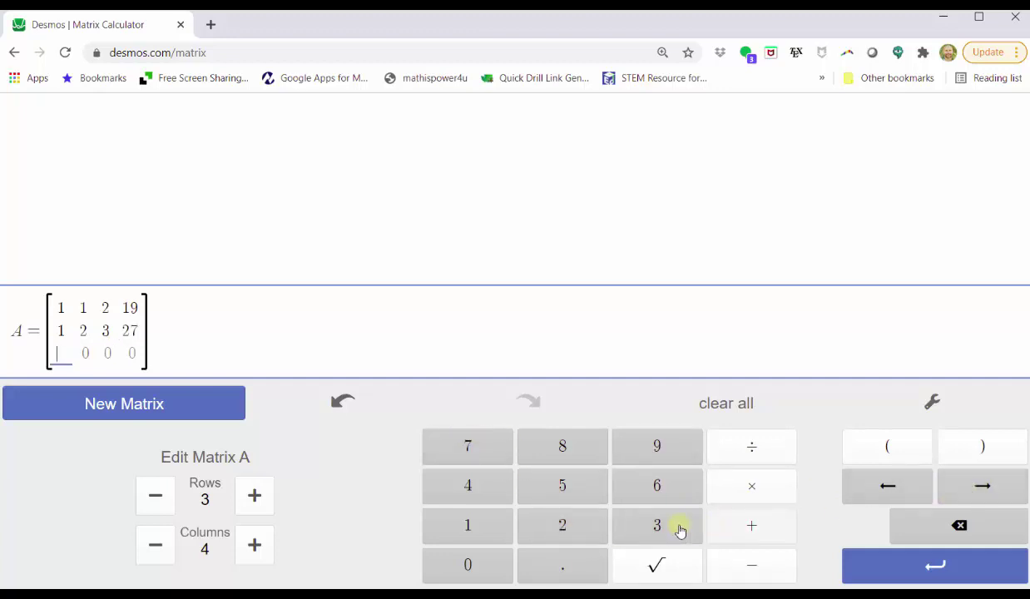
click(469, 559)
click(978, 490)
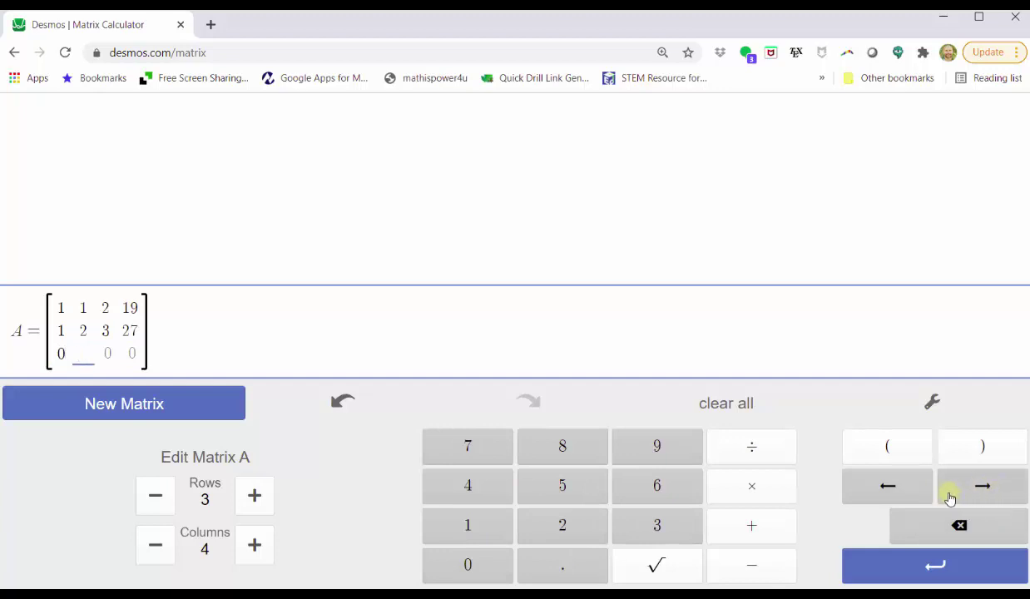
click(478, 524)
click(990, 489)
click(582, 524)
click(988, 489)
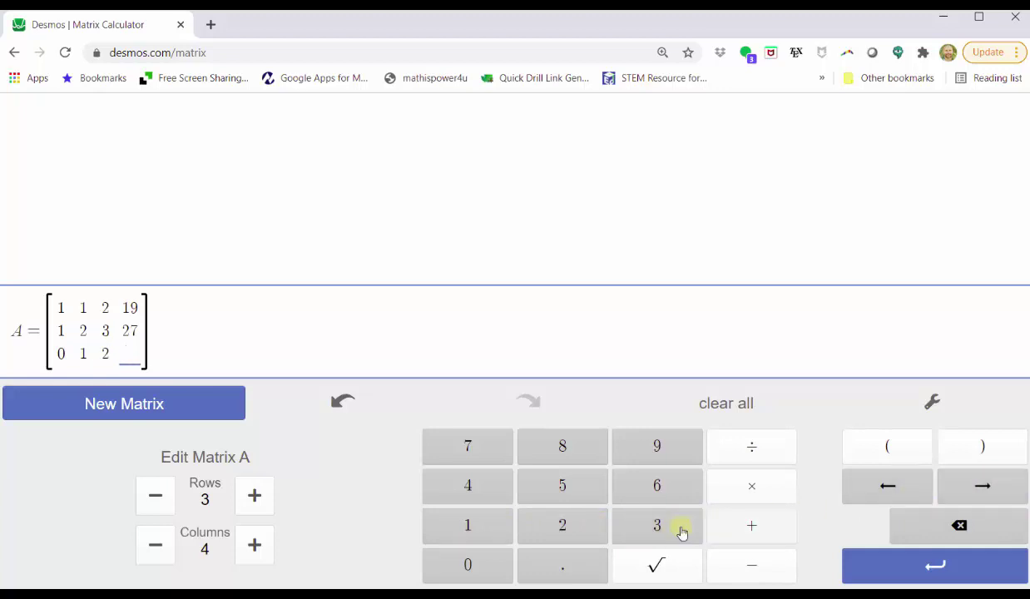
click(481, 526)
click(551, 526)
click(903, 561)
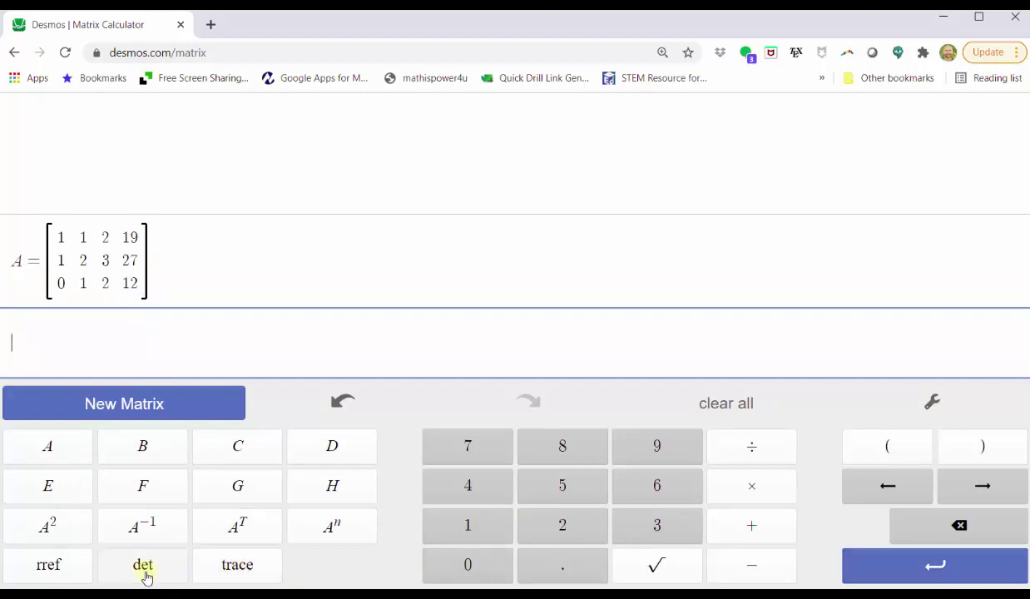
- Compute rref(A) in the matrix calculator
click(62, 573)
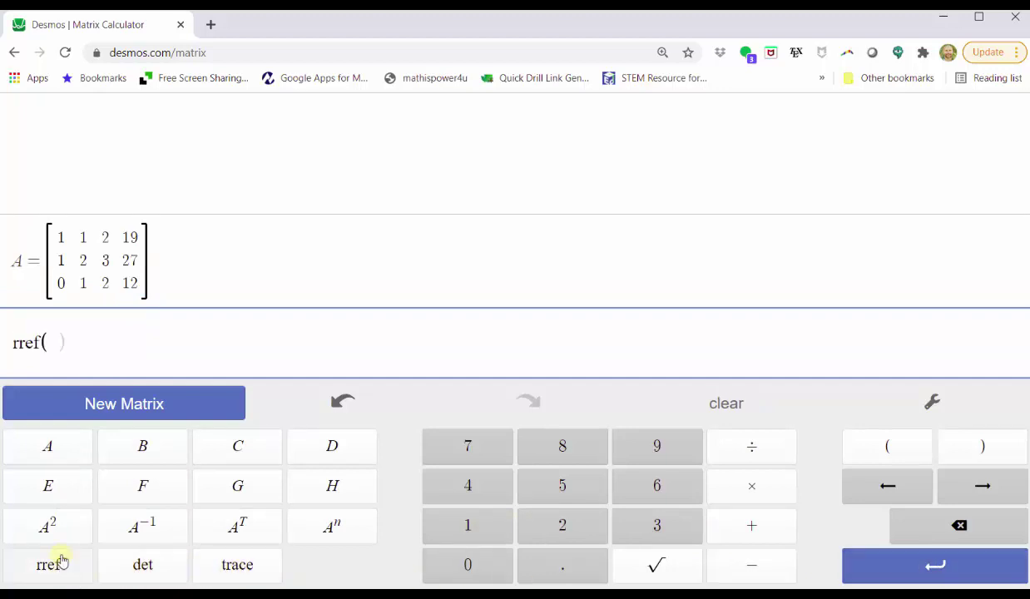
click(35, 449)
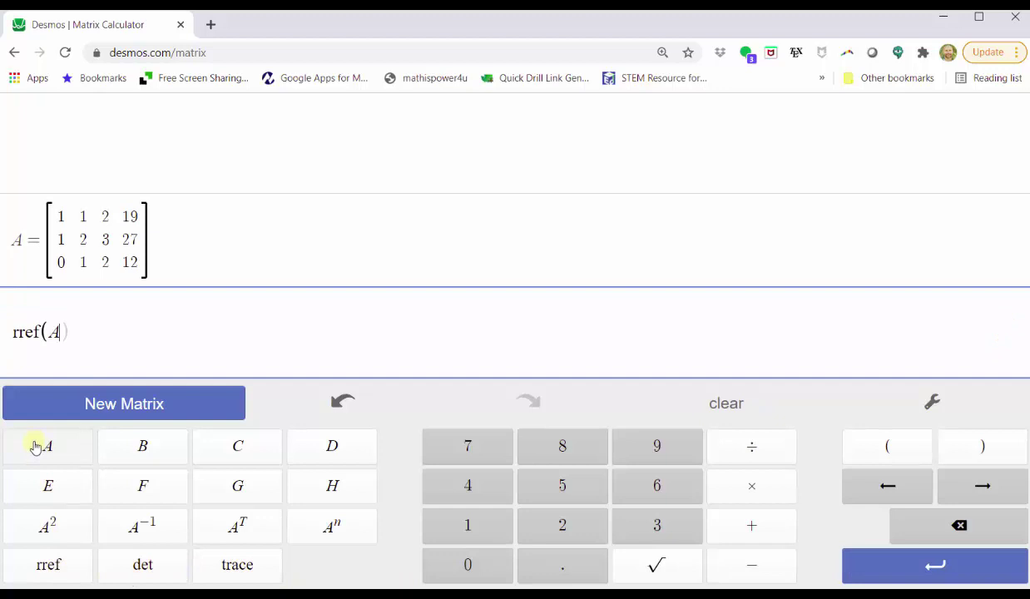
click(915, 570)
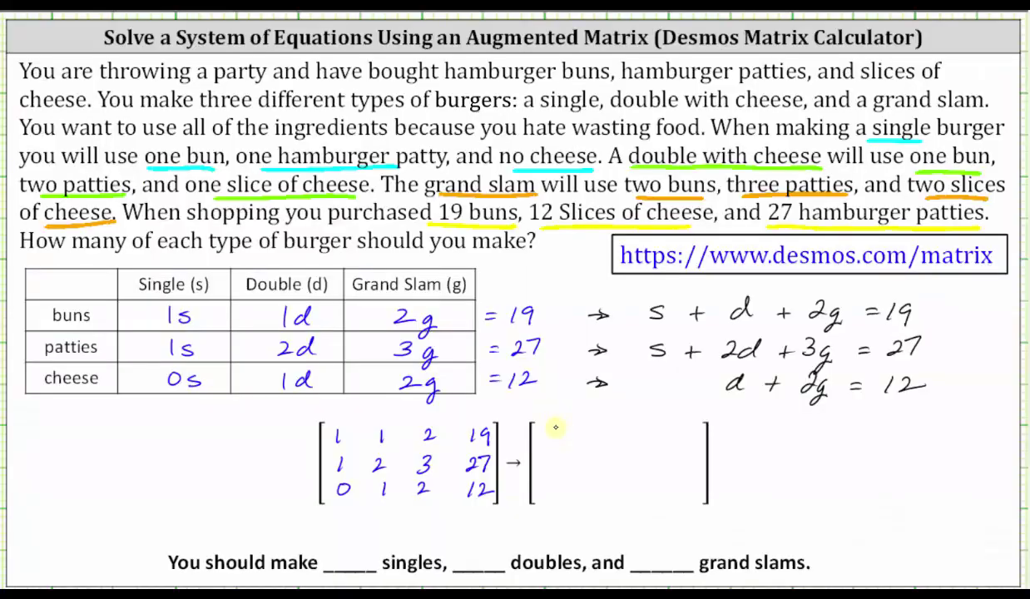
- Handwrite the reduced matrix rows 1 0 0 7, 0 1 0 4, 0 0 1 4 on the slide
drag(555, 427, 554, 442)
drag(600, 426, 683, 442)
drag(559, 456, 558, 457)
mouse_move(600, 457)
mouse_down()
mouse_move(602, 471)
mouse_move(647, 460)
mouse_up()
drag(682, 456, 687, 472)
drag(562, 483, 562, 484)
drag(613, 483, 654, 498)
drag(688, 482, 694, 497)
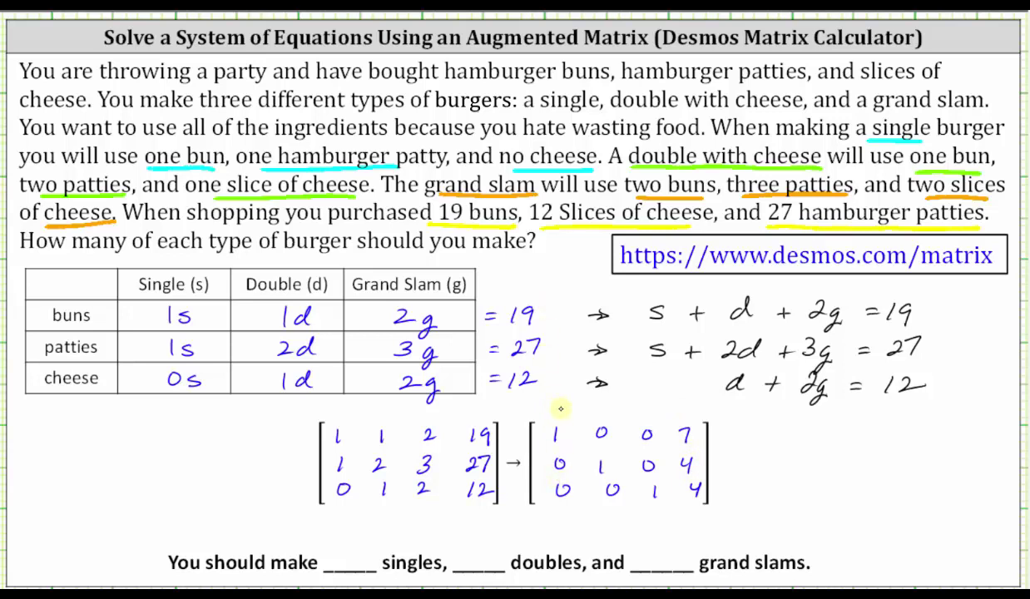
- Label columns s and d in red, write s = 7, d = 4, g = 4, and fill the doubles blank with 4
drag(554, 408, 548, 413)
drag(598, 408, 641, 422)
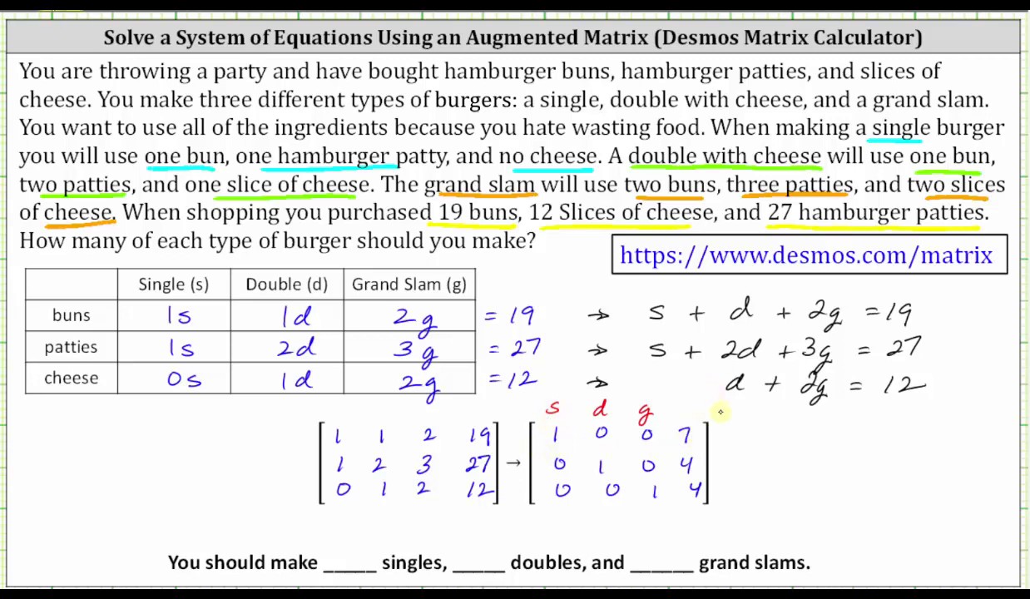
drag(729, 431, 821, 436)
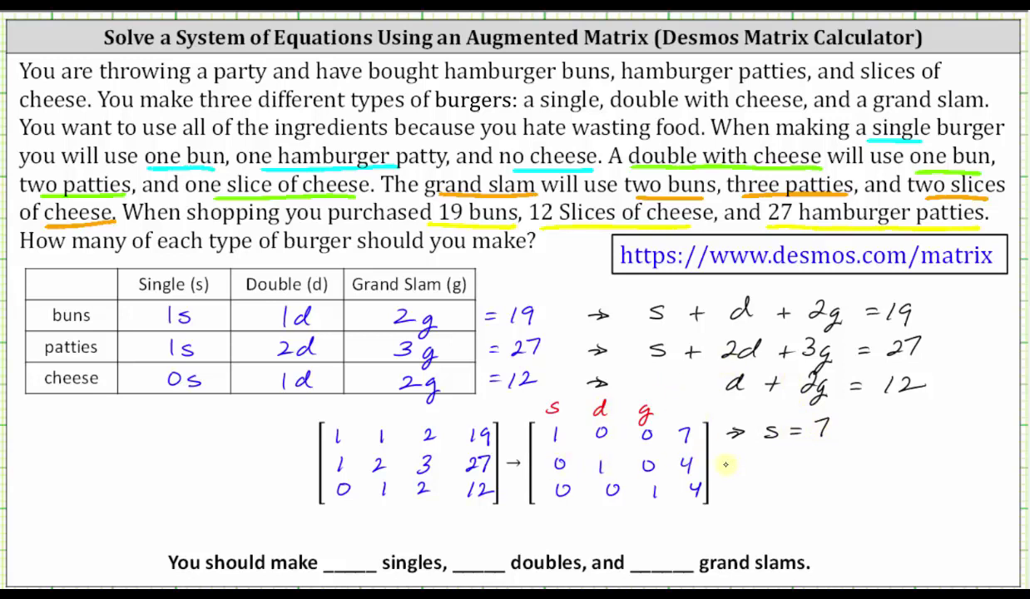
drag(766, 463, 822, 471)
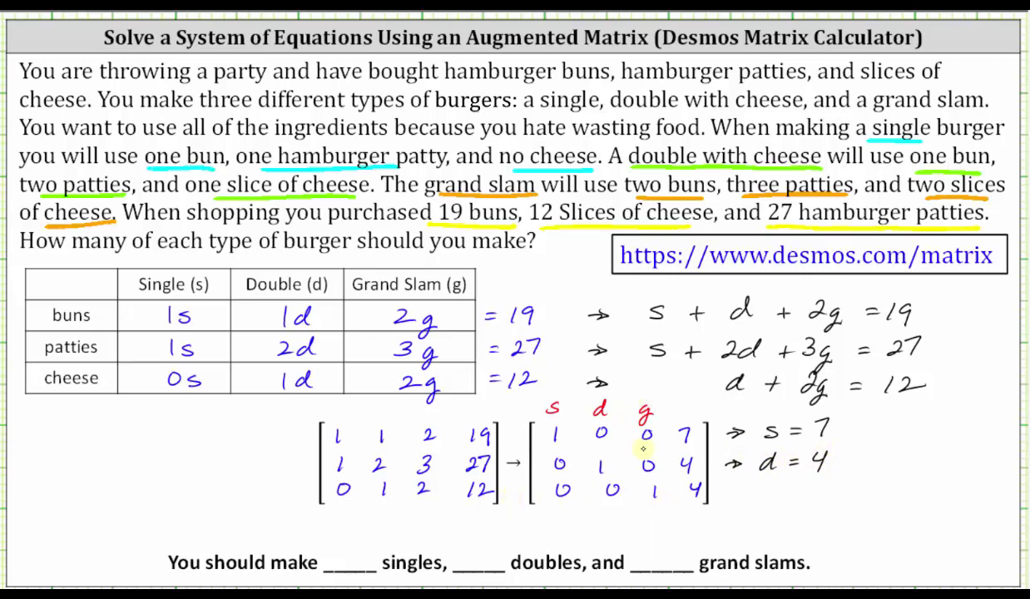
mouse_move(731, 492)
mouse_down()
mouse_move(767, 500)
mouse_move(822, 498)
mouse_up()
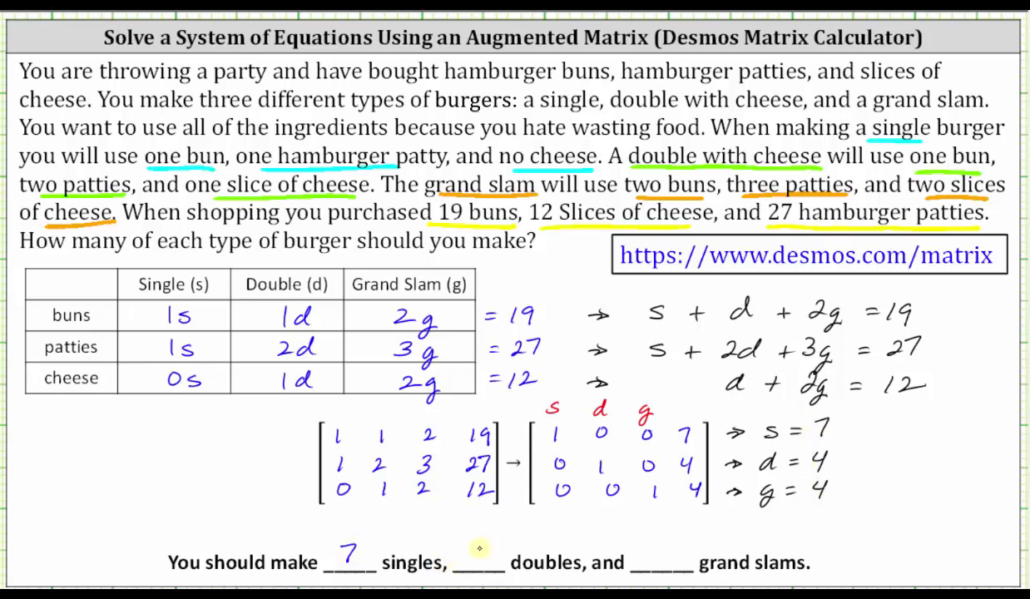
drag(489, 543, 488, 562)
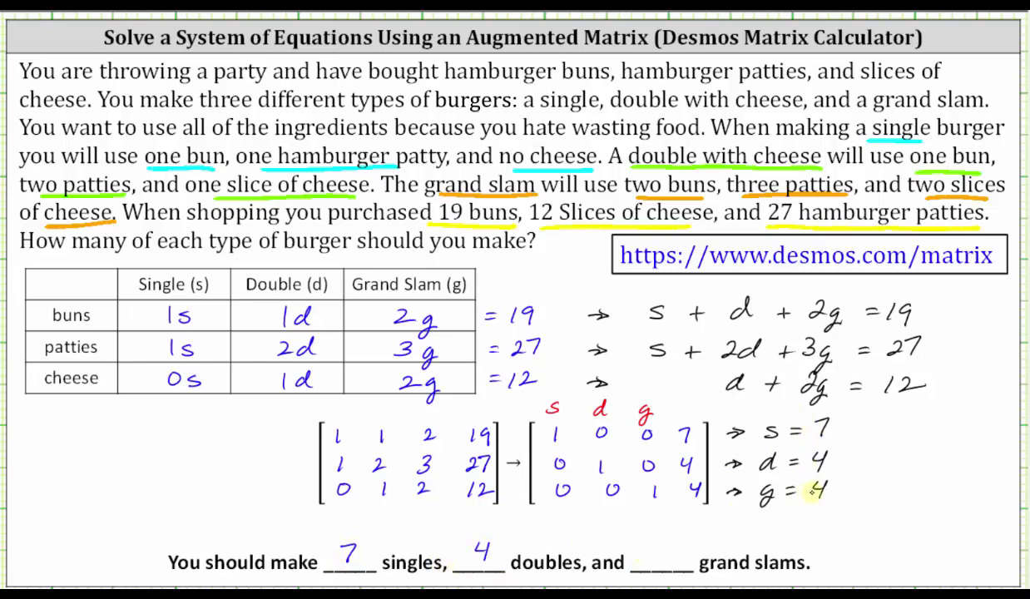